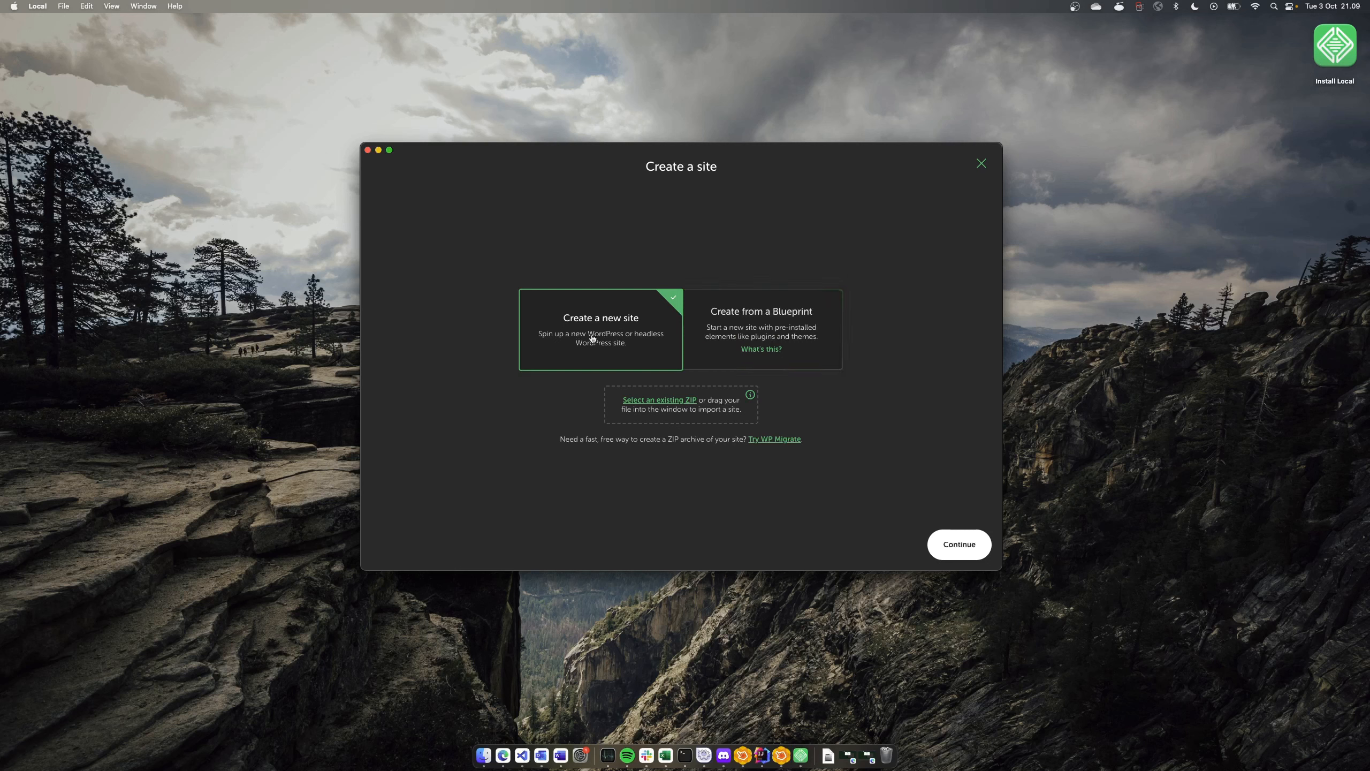
# Choose 'Create a new site' and continue to the site-naming step
pyautogui.click(969, 541)
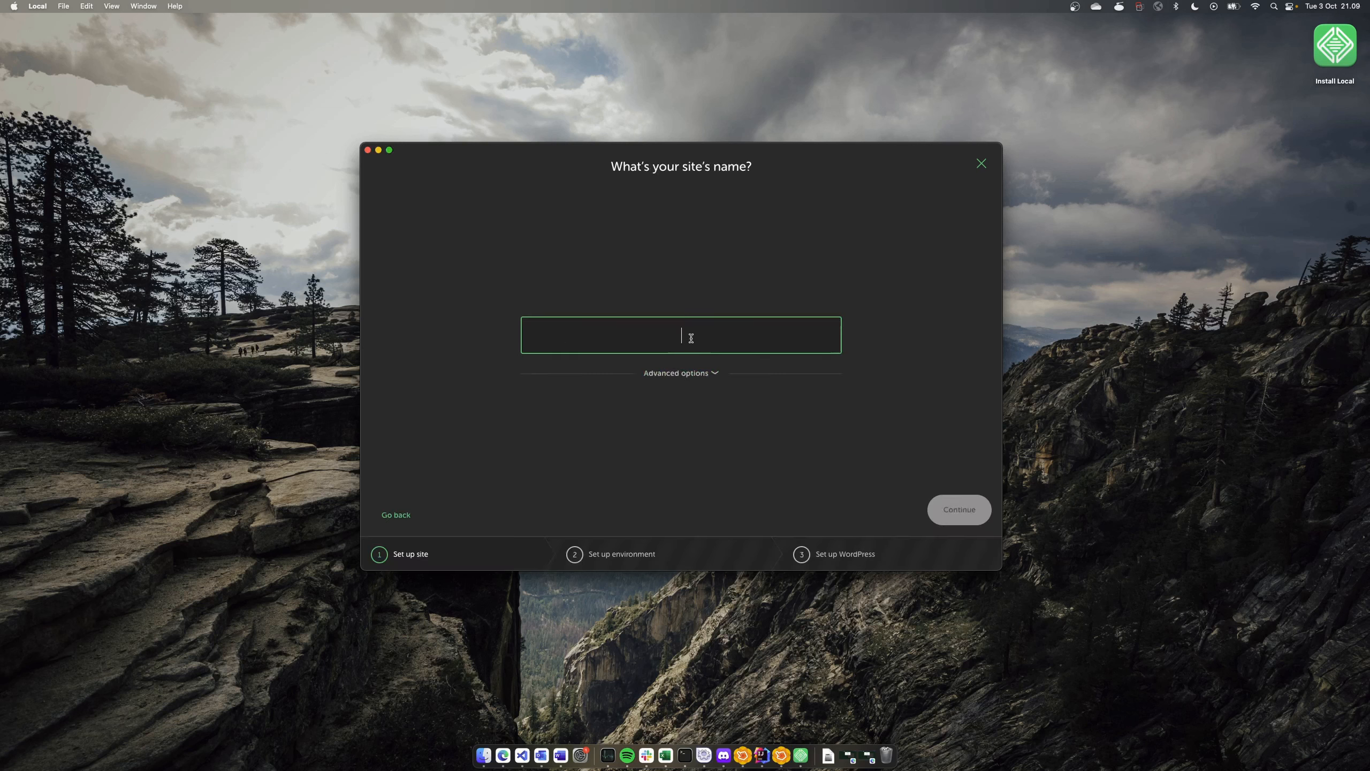
# Name the site 'First WordPress Site', glance at Advanced options, and continue to environment selection
pyautogui.write('First Wo')
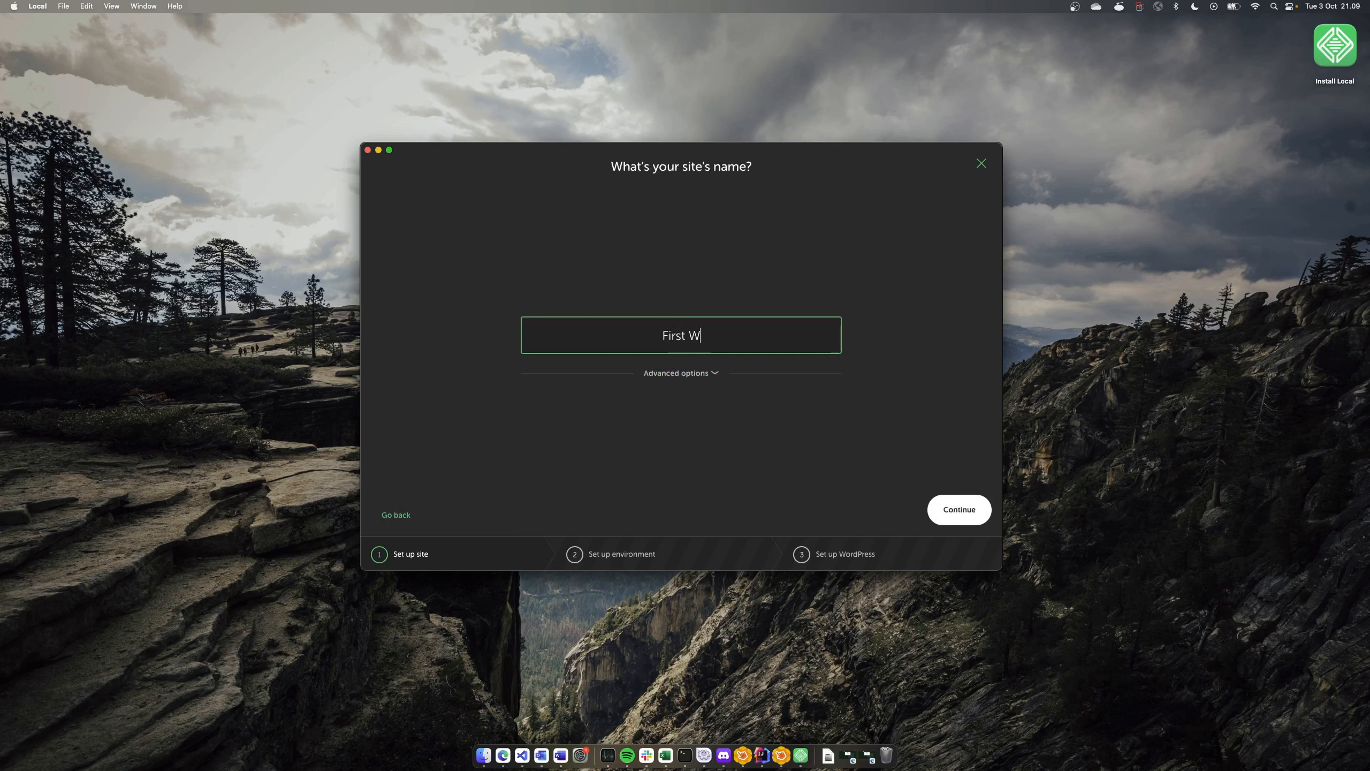
pyautogui.write('rdPress Site')
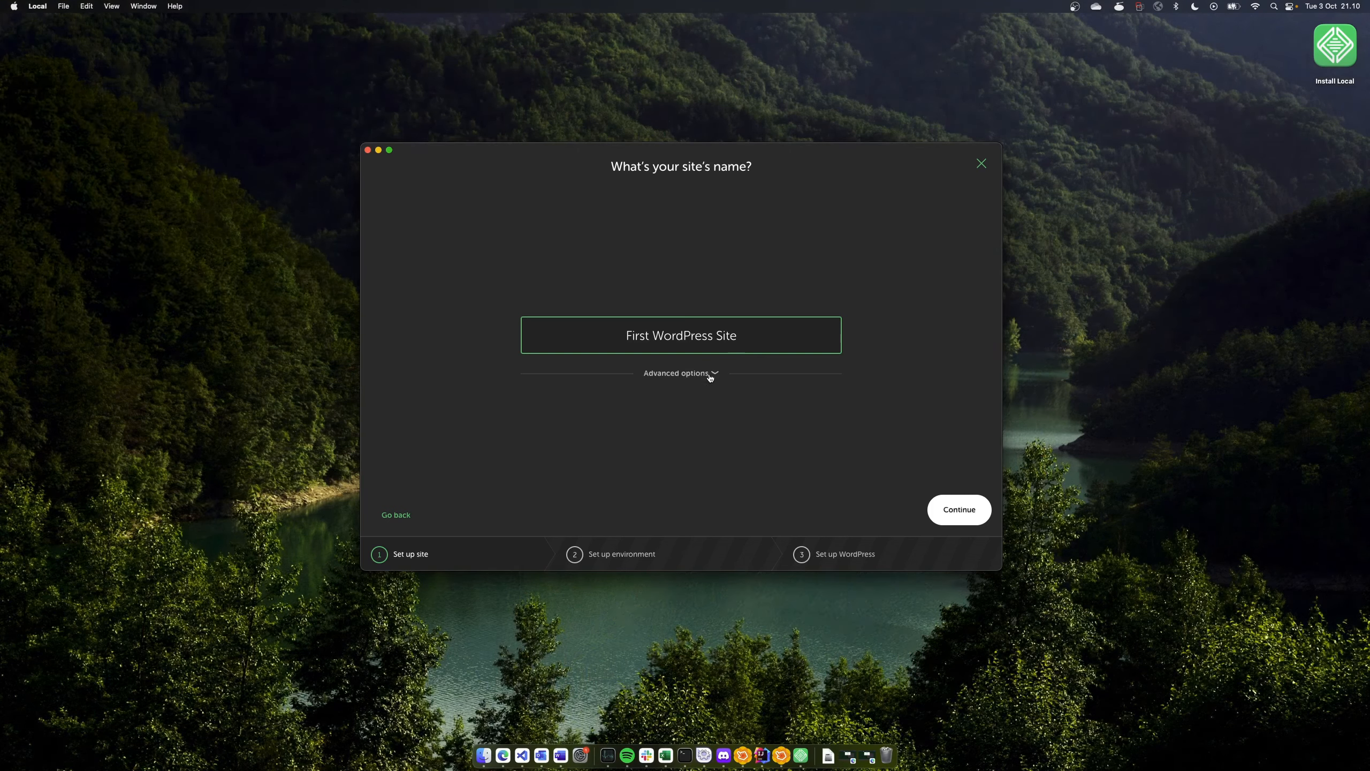
pyautogui.click(709, 374)
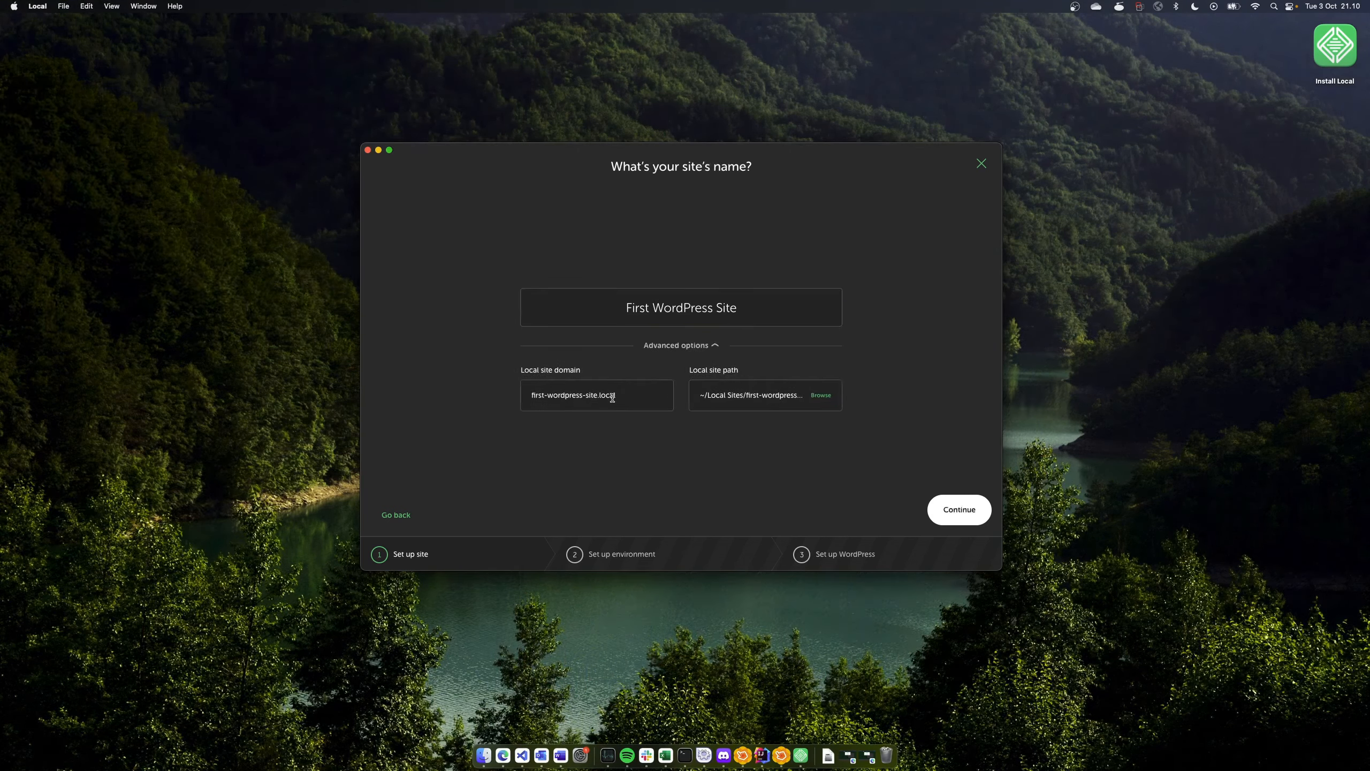
pyautogui.click(713, 347)
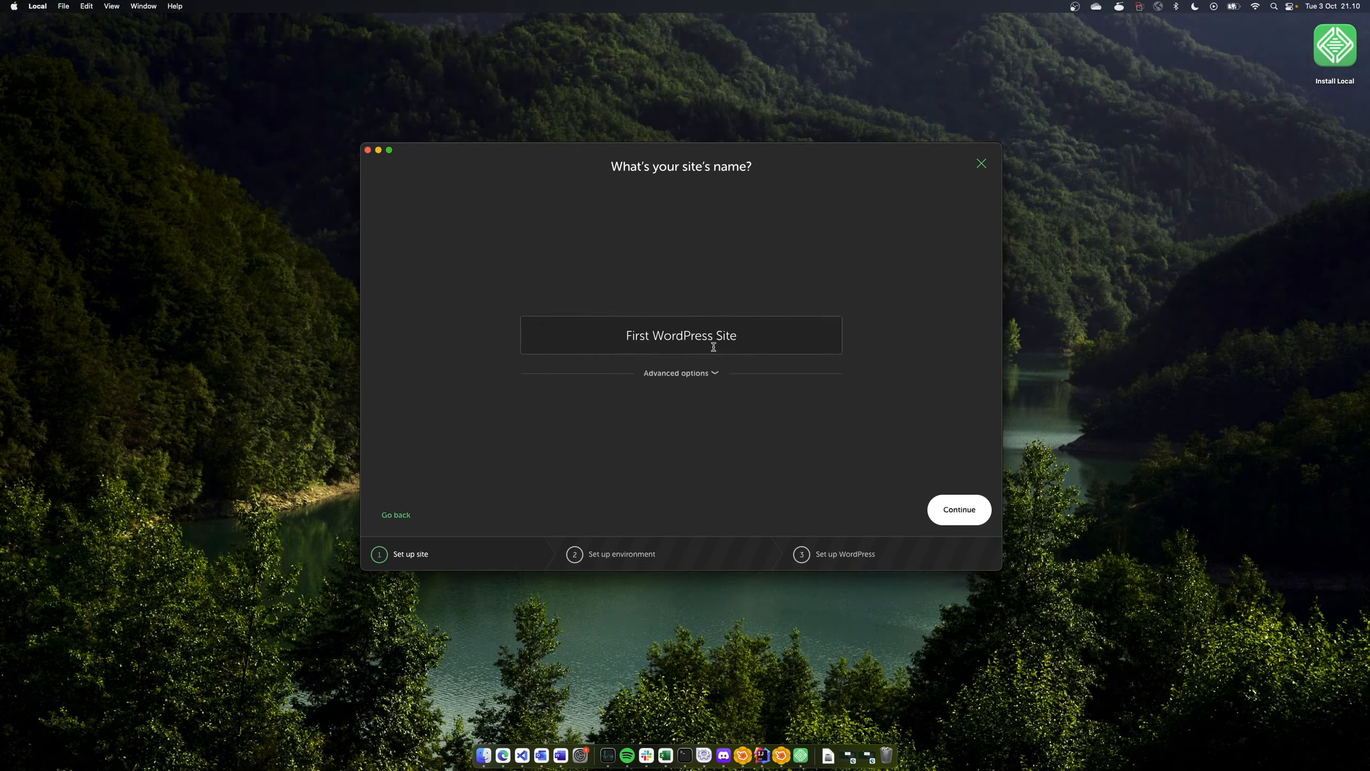
pyautogui.click(958, 521)
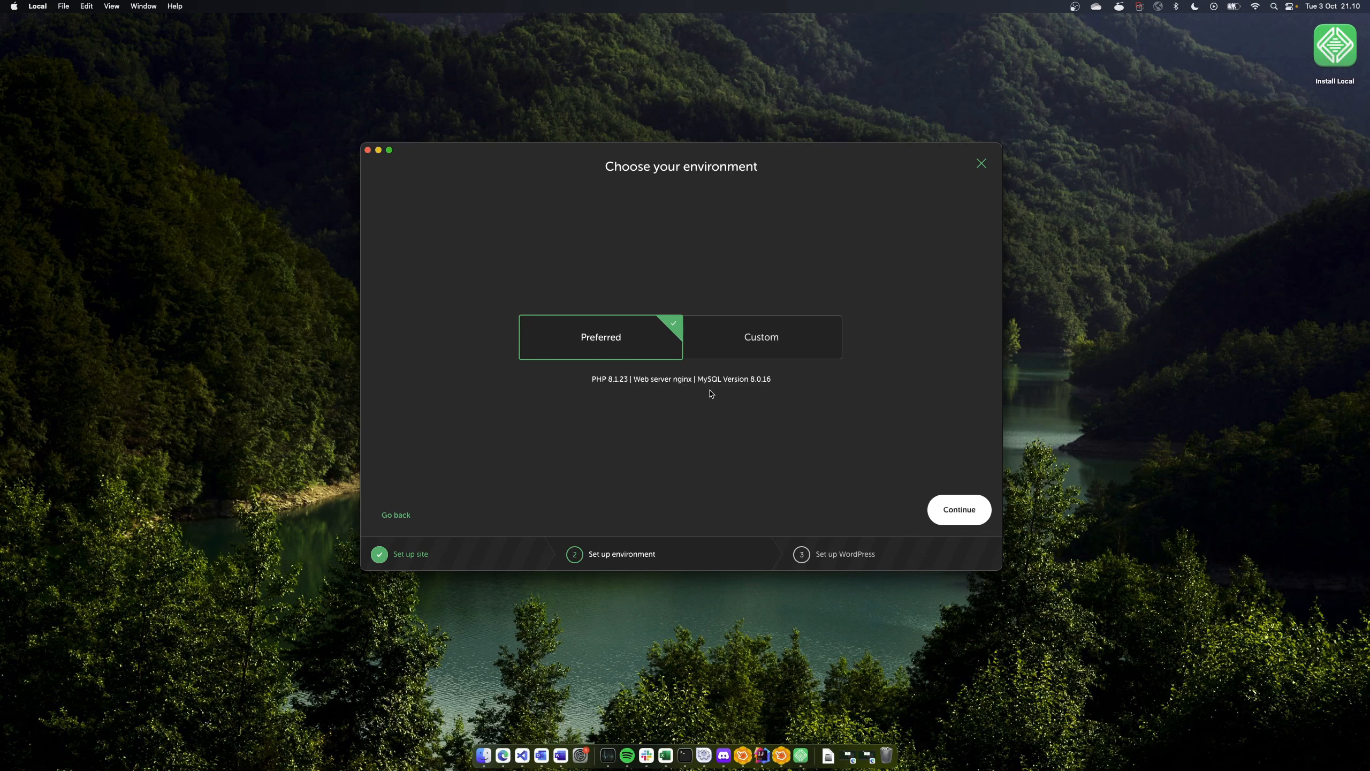
# Browse Custom PHP and database versions, then keep Preferred (PHP 8.1.23, nginx, MySQL 8.0.16)
pyautogui.click(762, 346)
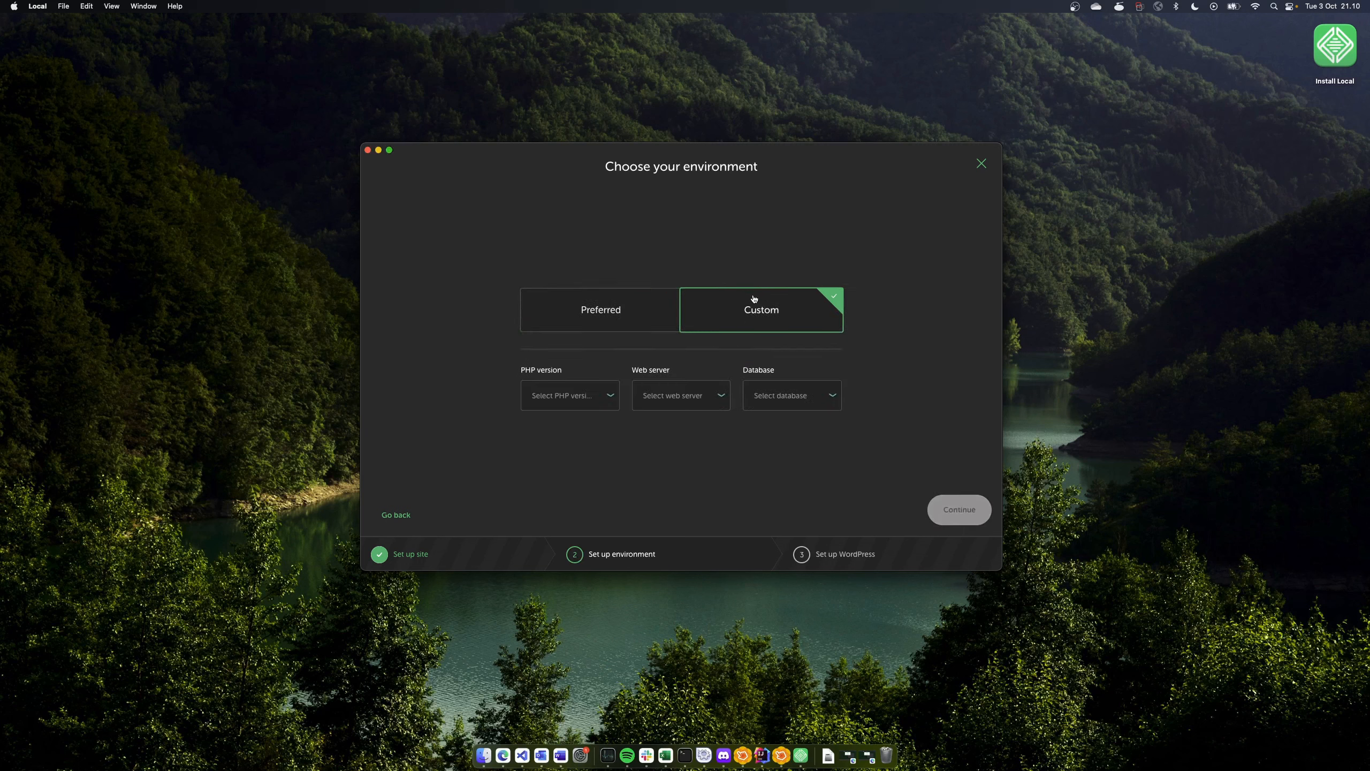
pyautogui.click(607, 403)
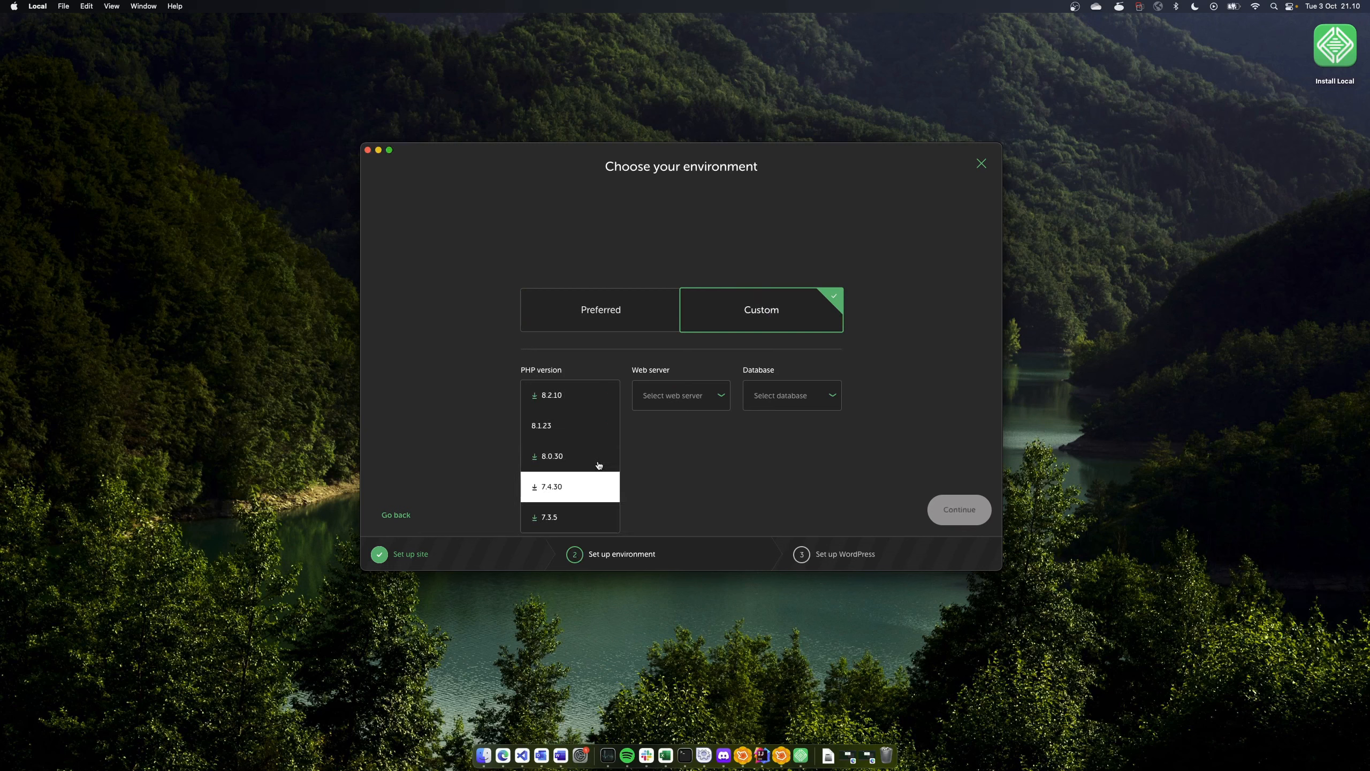
pyautogui.click(749, 408)
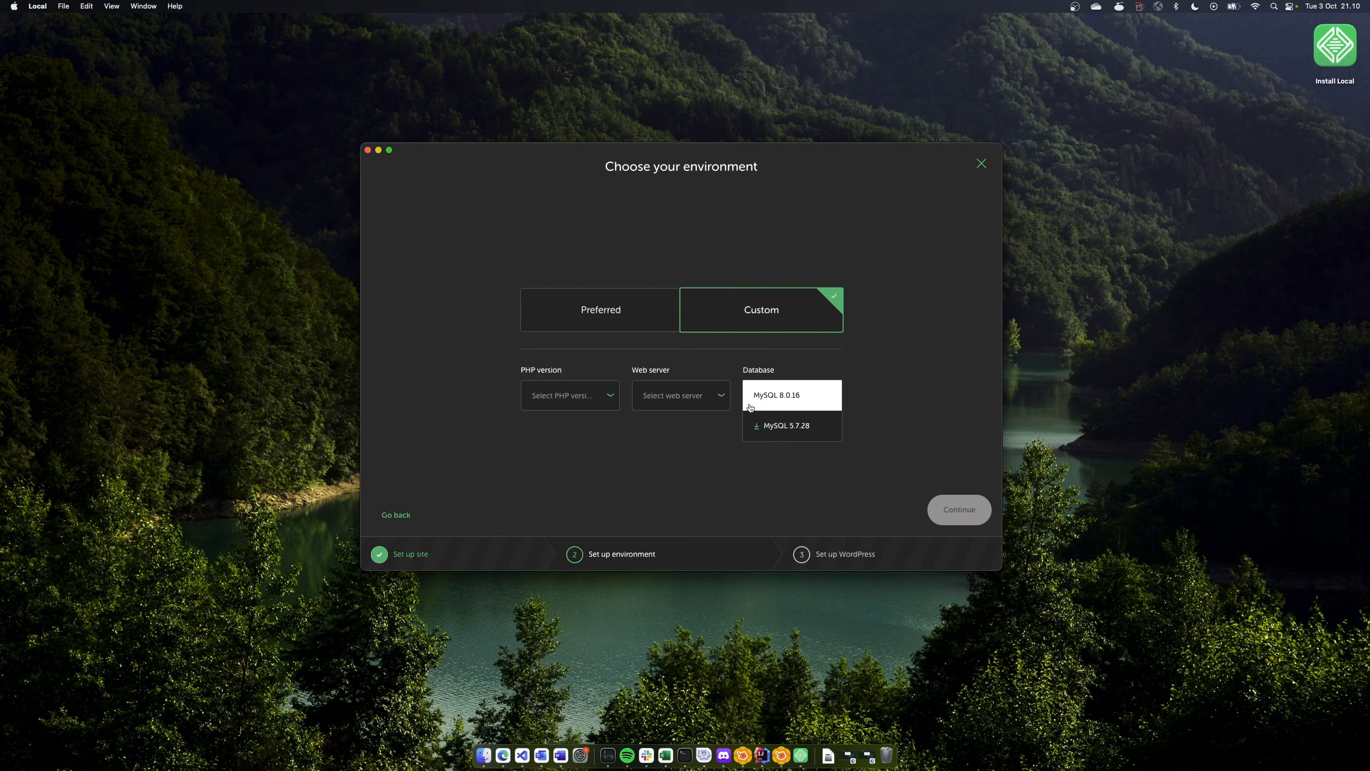
pyautogui.click(681, 508)
pyautogui.click(606, 318)
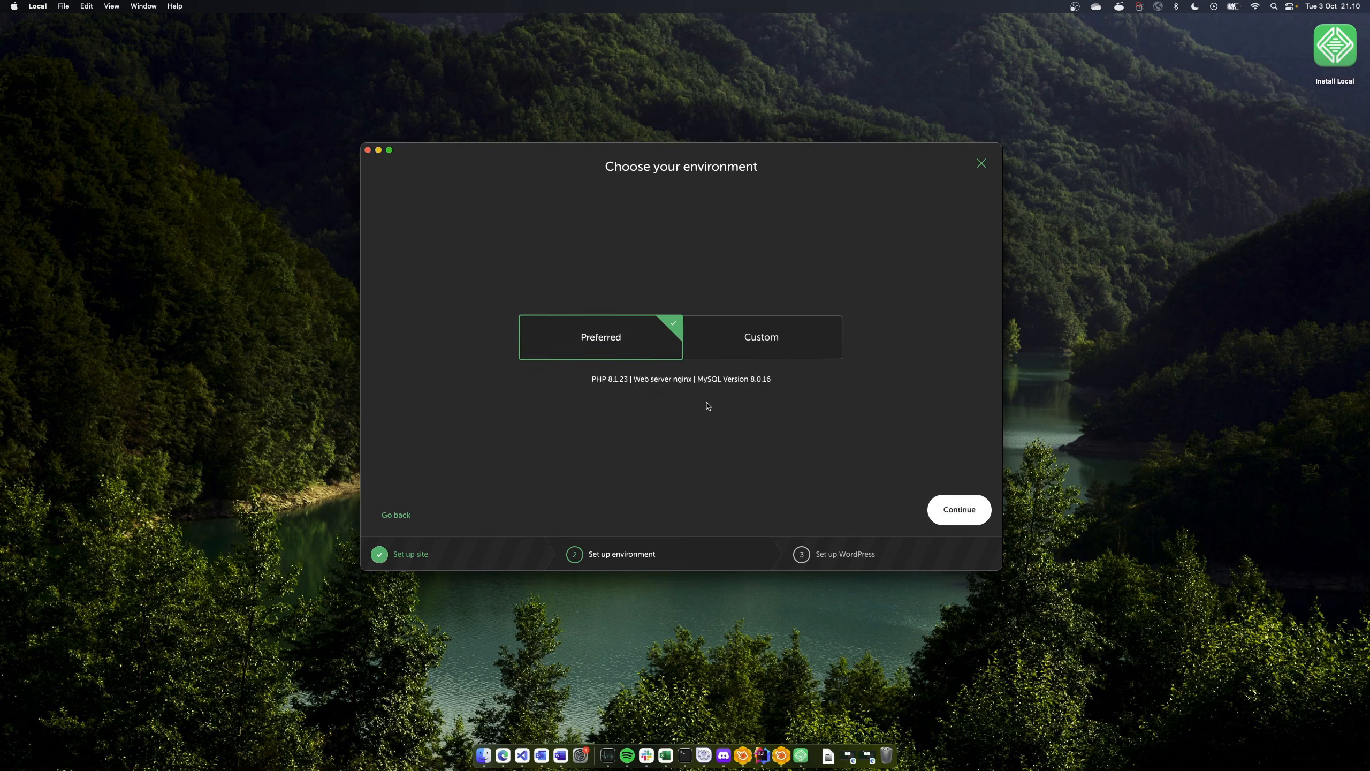
pyautogui.click(949, 509)
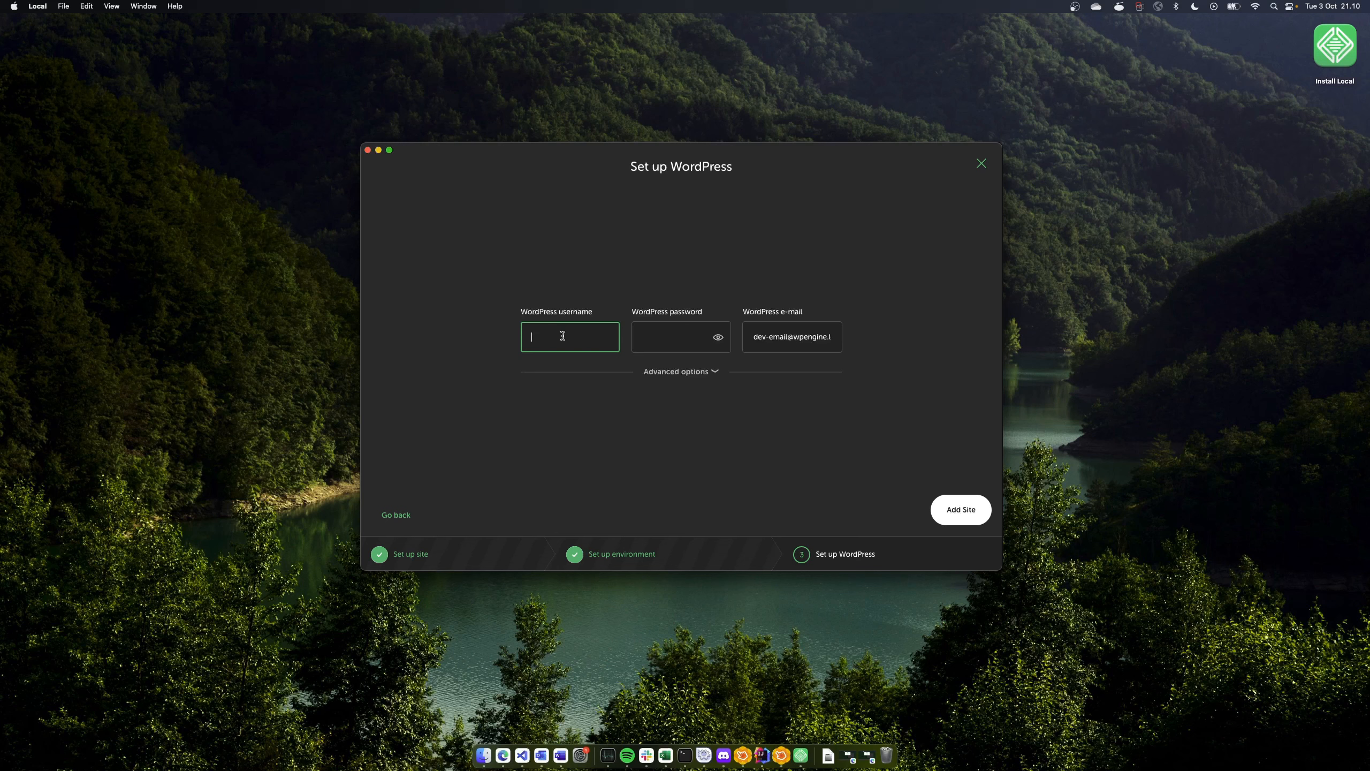
# Set WordPress username 'admin' and a password, keep the default e-mail, and add the site
pyautogui.write('admin')
pyautogui.press('Tab')
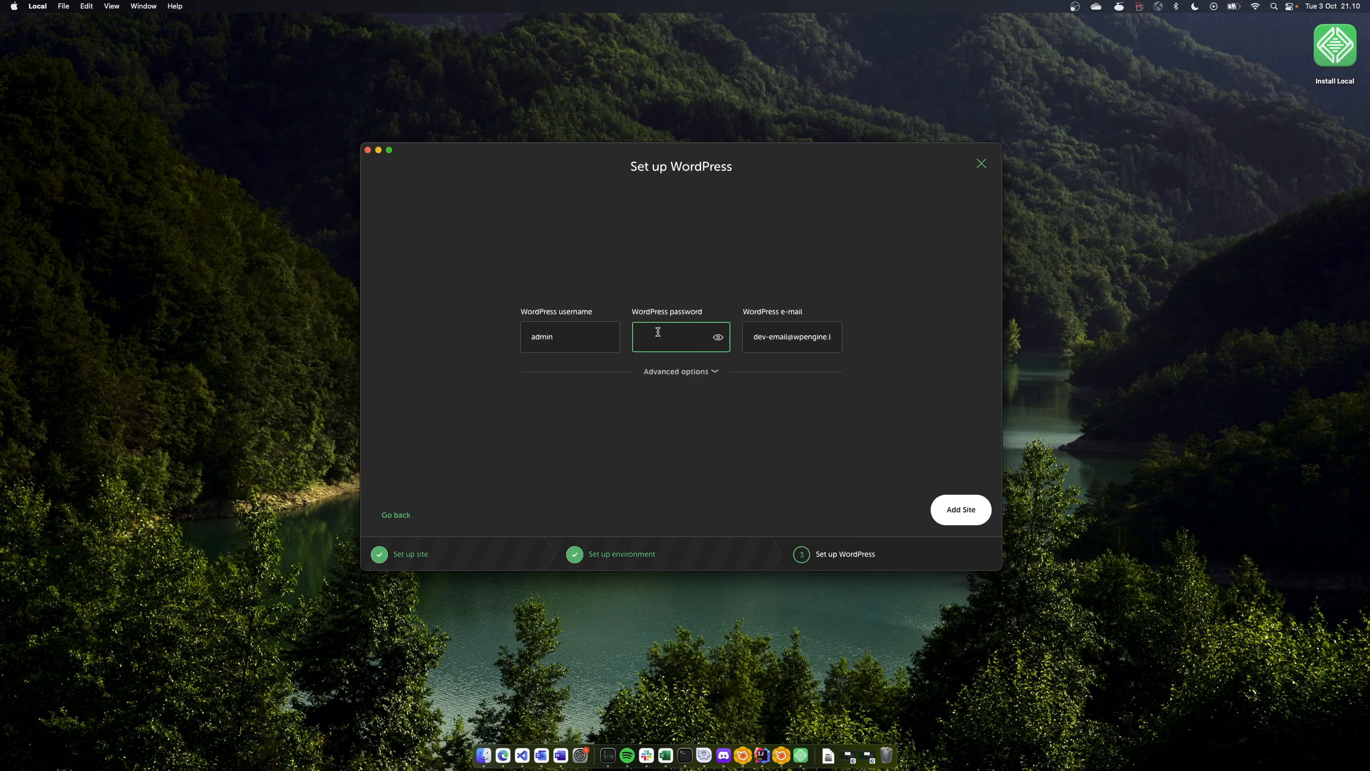
pyautogui.write('root')
pyautogui.moveTo(753, 336); pyautogui.dragTo(874, 355)
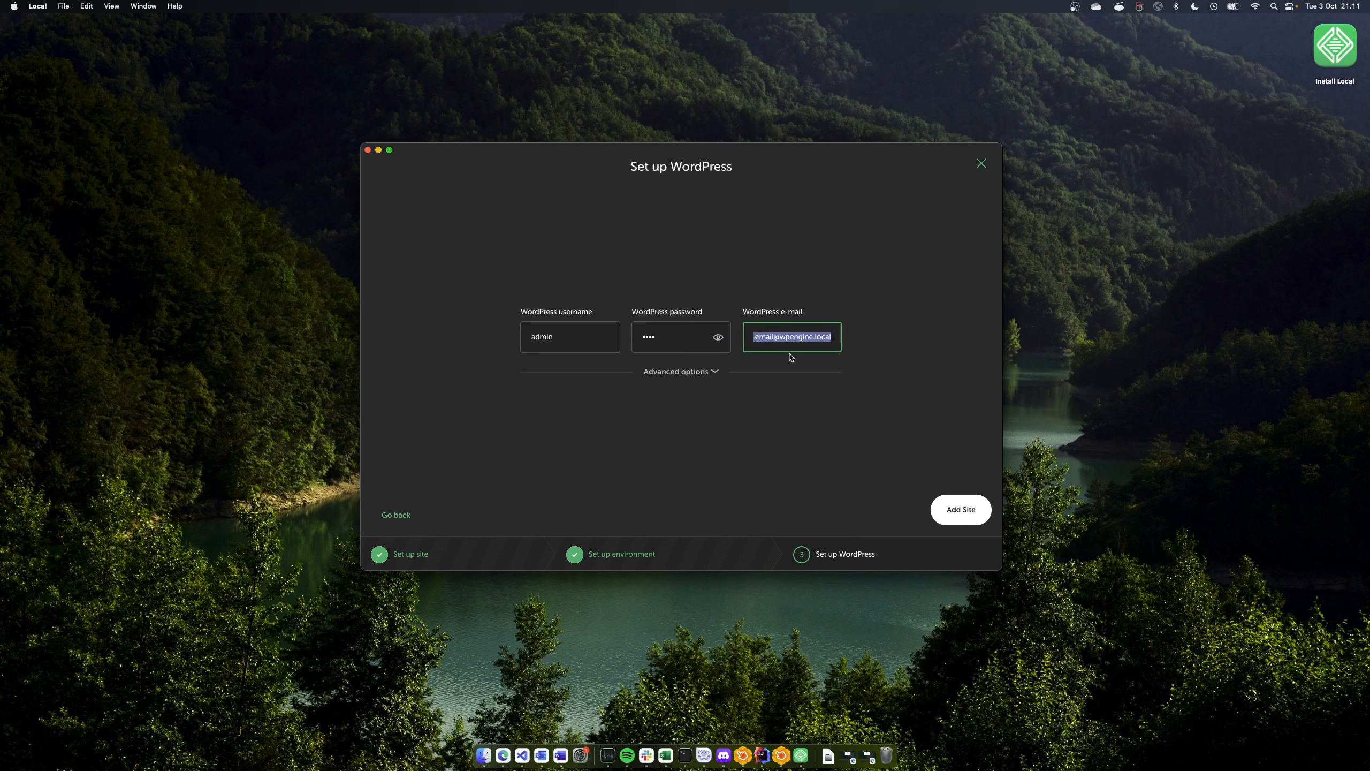
pyautogui.click(724, 432)
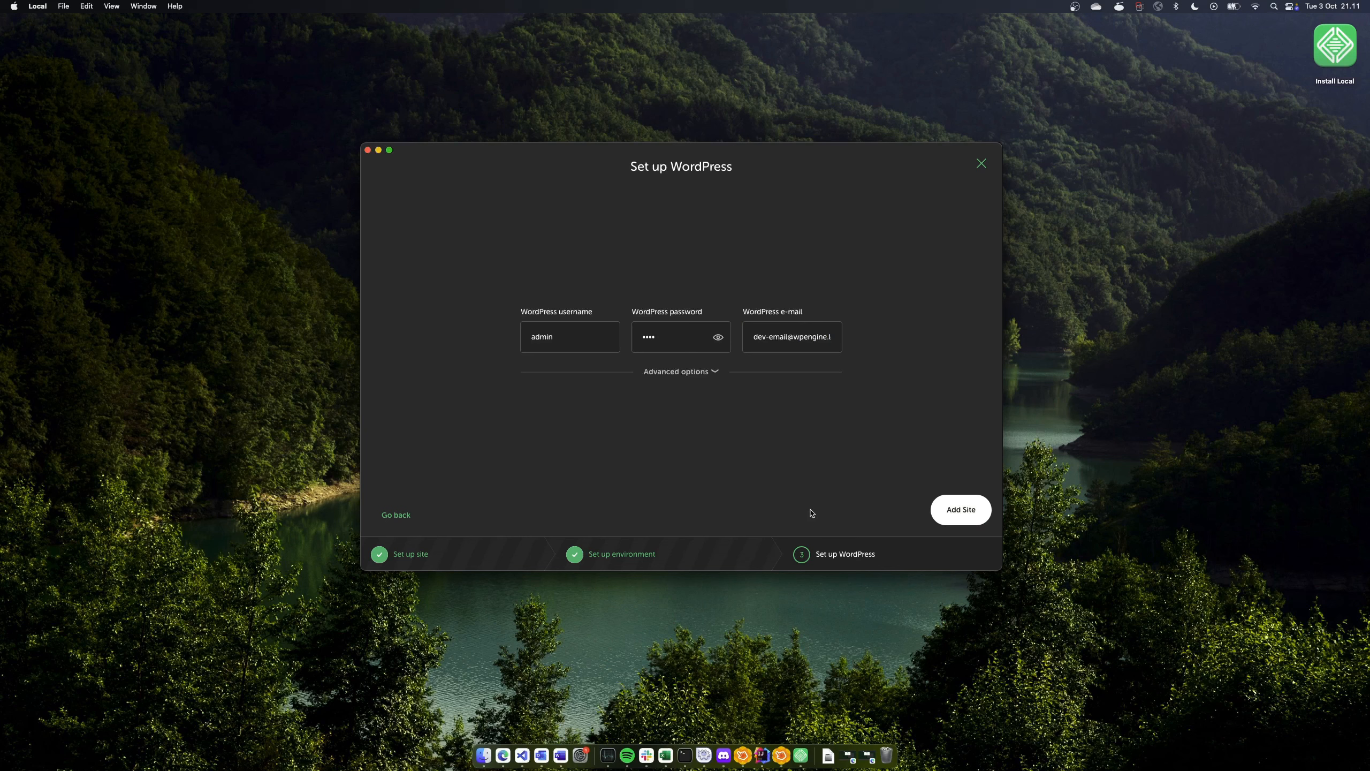
pyautogui.click(956, 510)
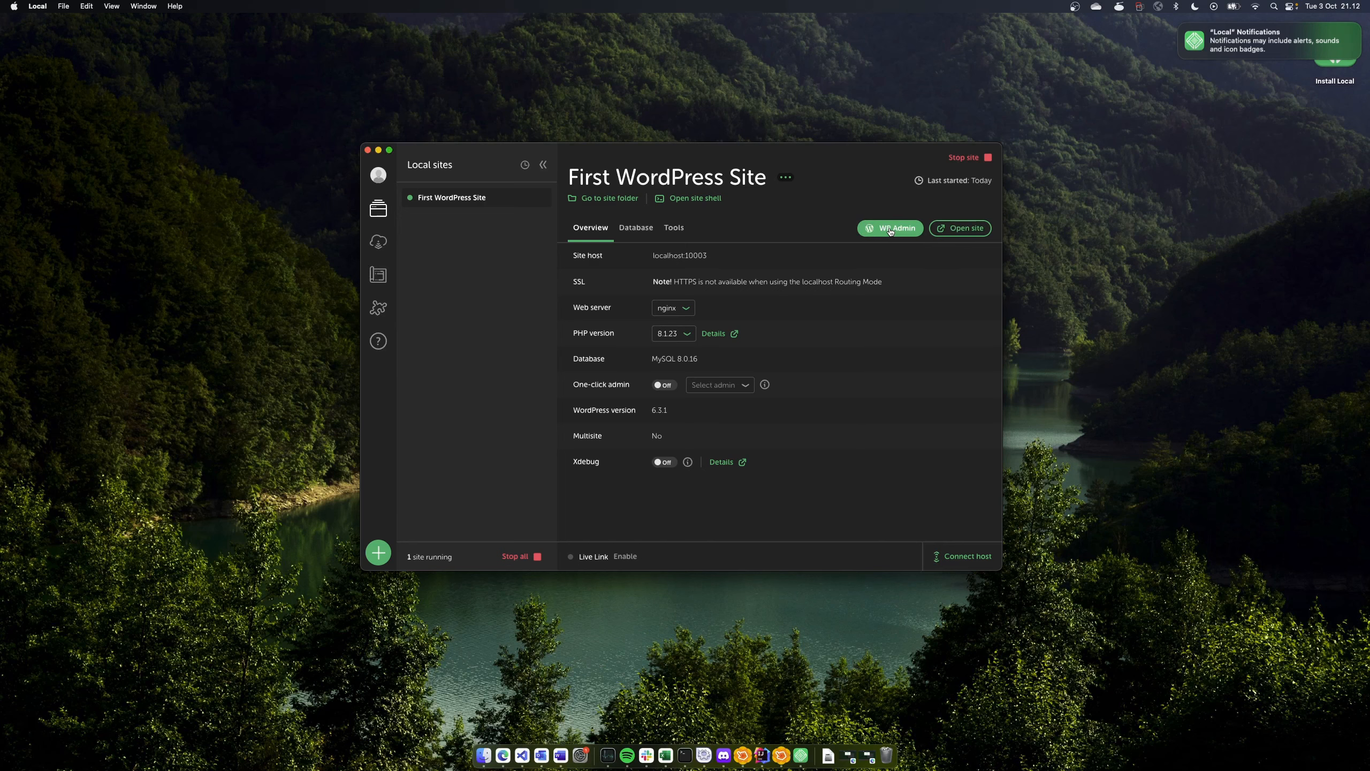
# Open the running site's front page at localhost:10003 in Edge
pyautogui.click(964, 234)
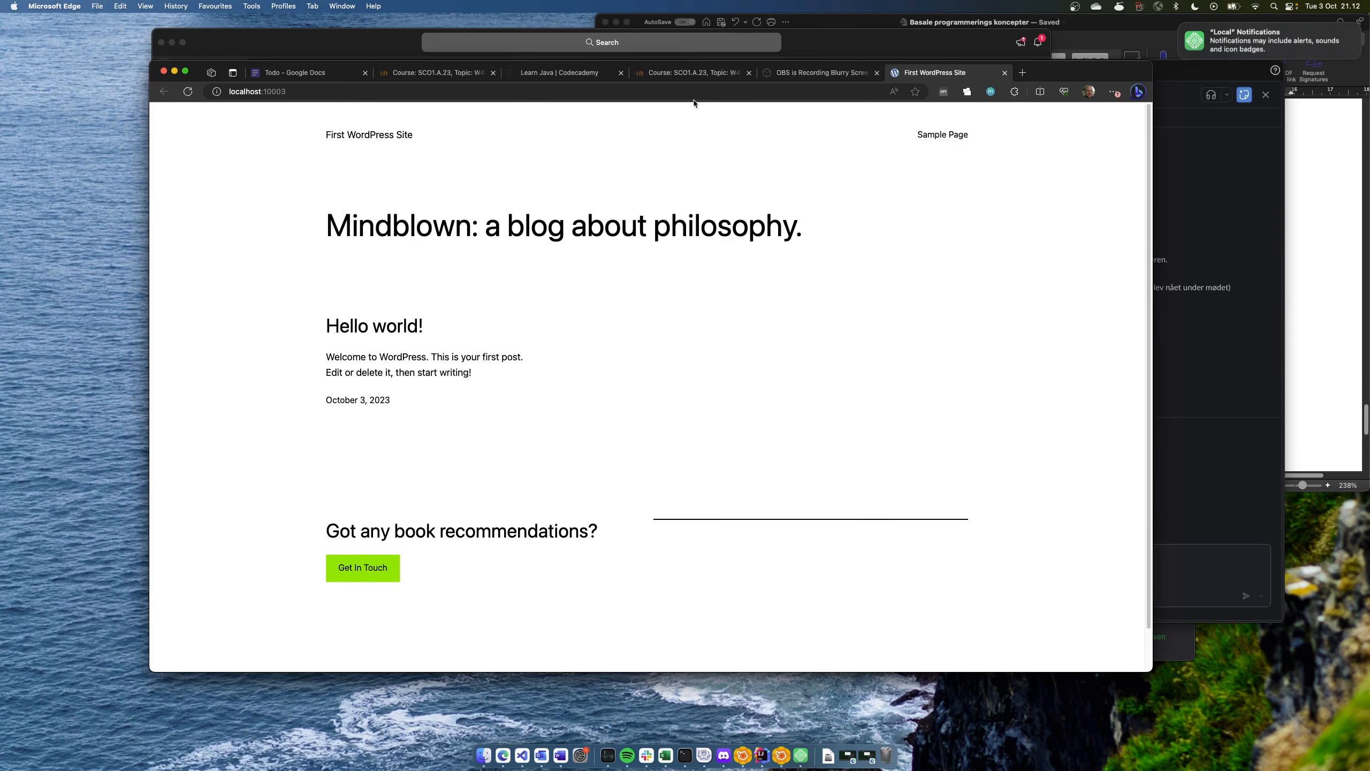
# Switch desktops from Edge back to Local's First WordPress Site overview
pyautogui.hotkey('ctrl', 'Right')
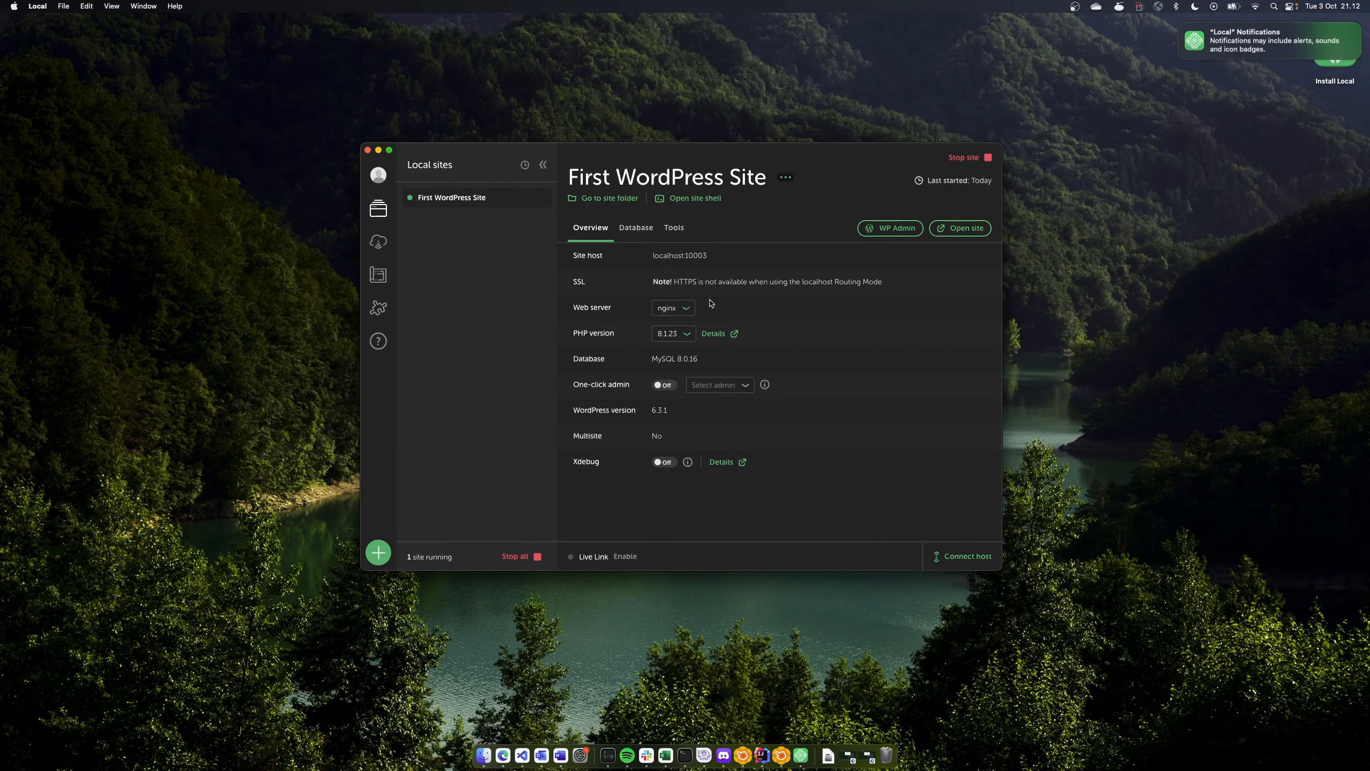
# Log in to WP Admin as 'admin' with the site password and decline Edge's save-password offer
pyautogui.click(884, 229)
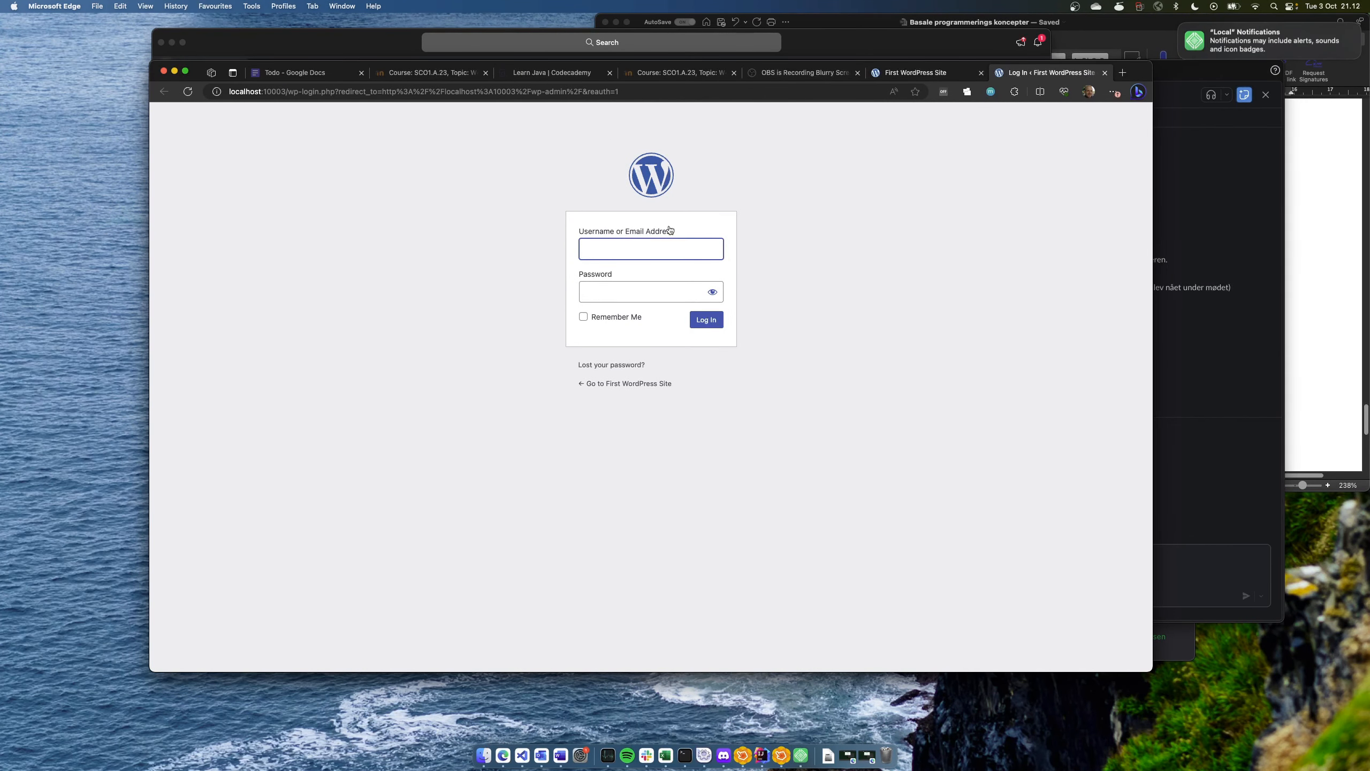
pyautogui.write('admin')
pyautogui.press('Tab')
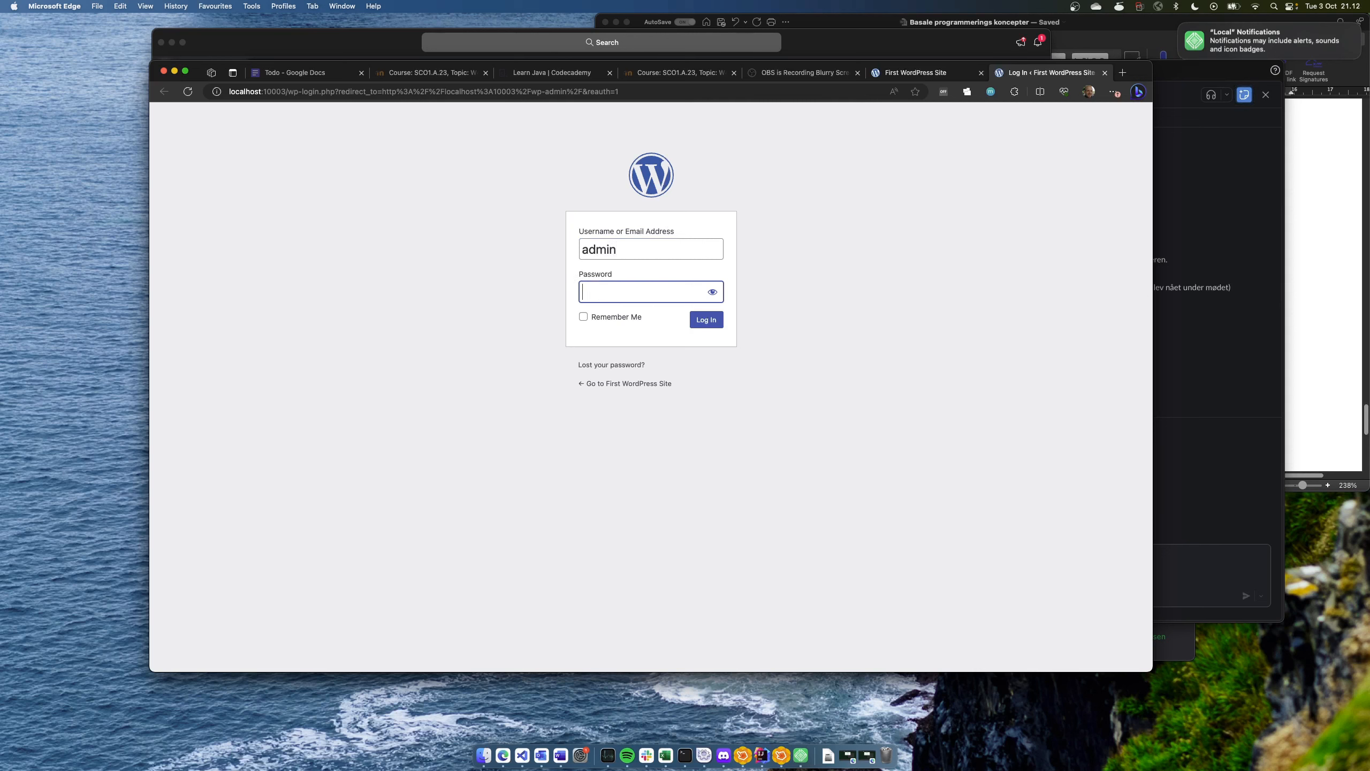
pyautogui.write('1234')
pyautogui.click(701, 321)
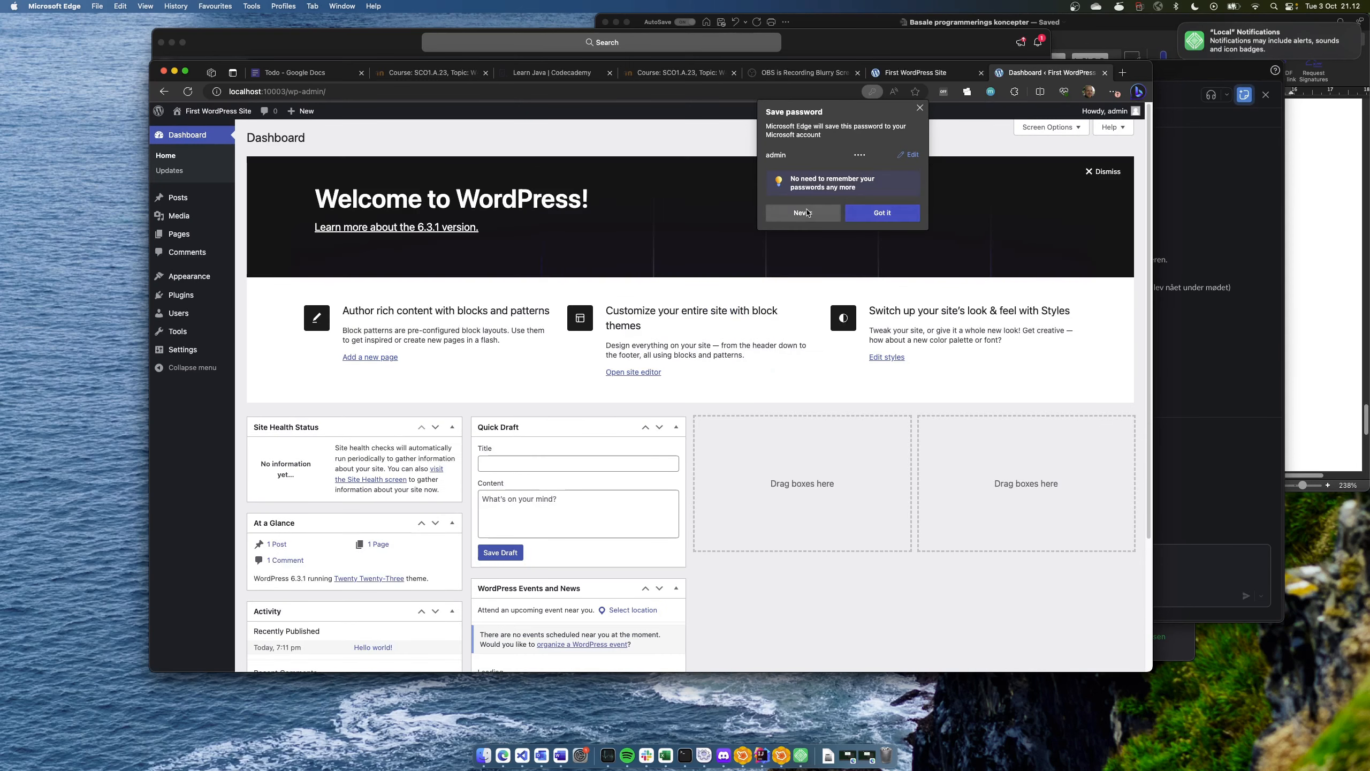
pyautogui.click(808, 212)
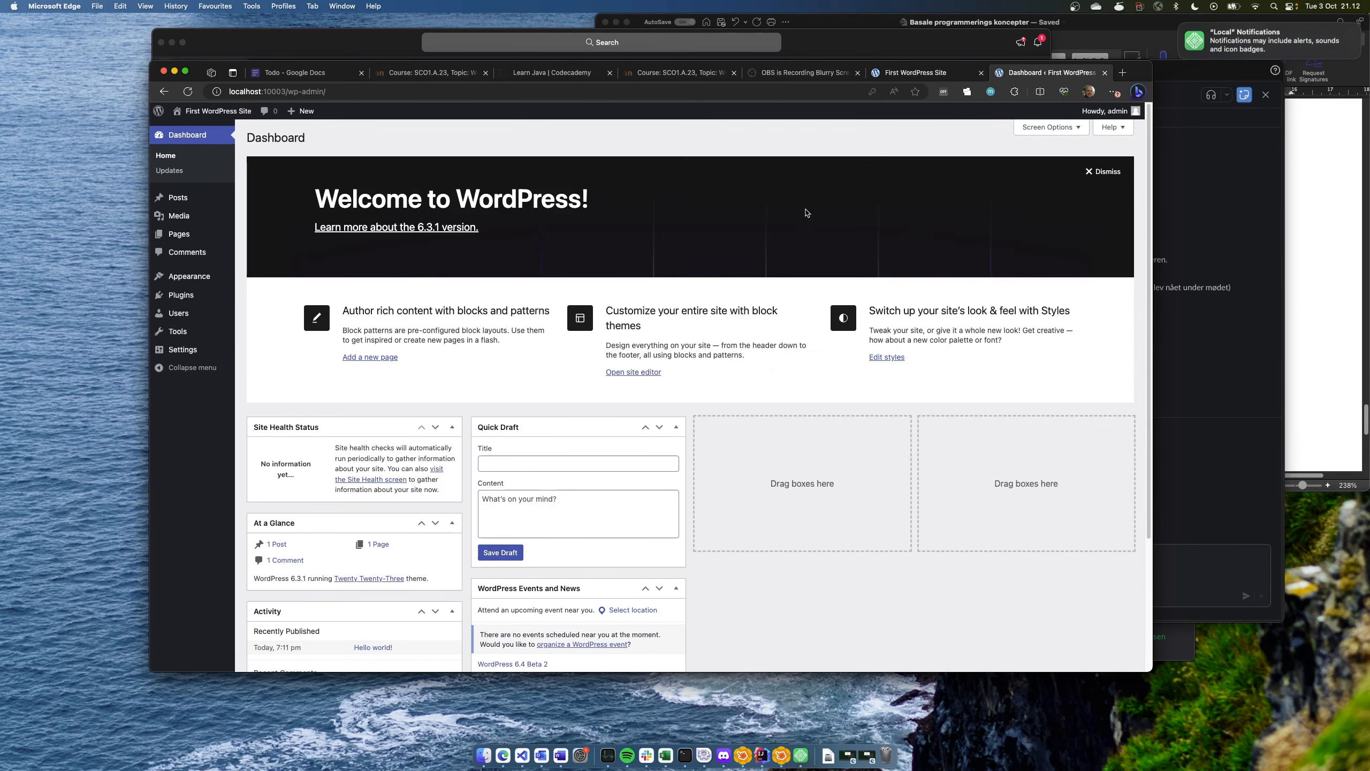
pyautogui.scroll(-5, 537, 409)
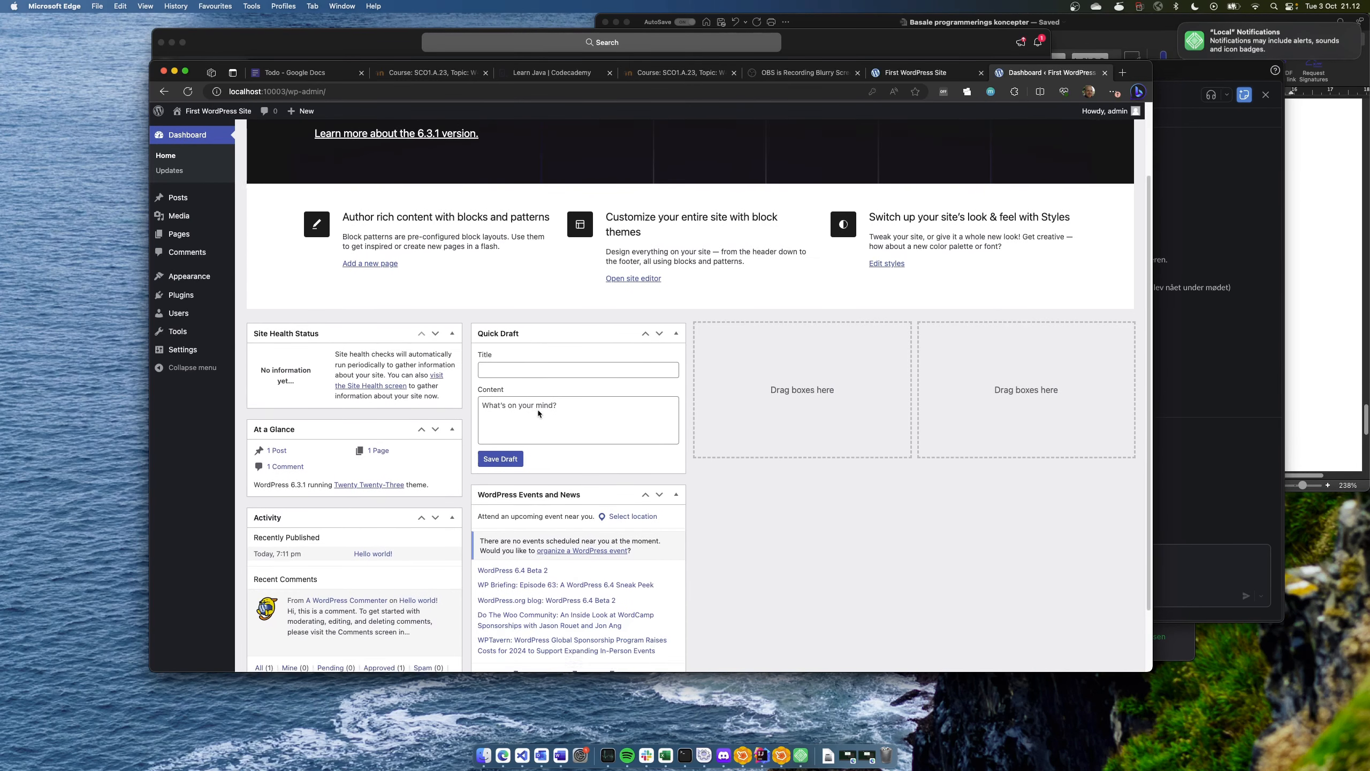
pyautogui.scroll(5, 533, 406)
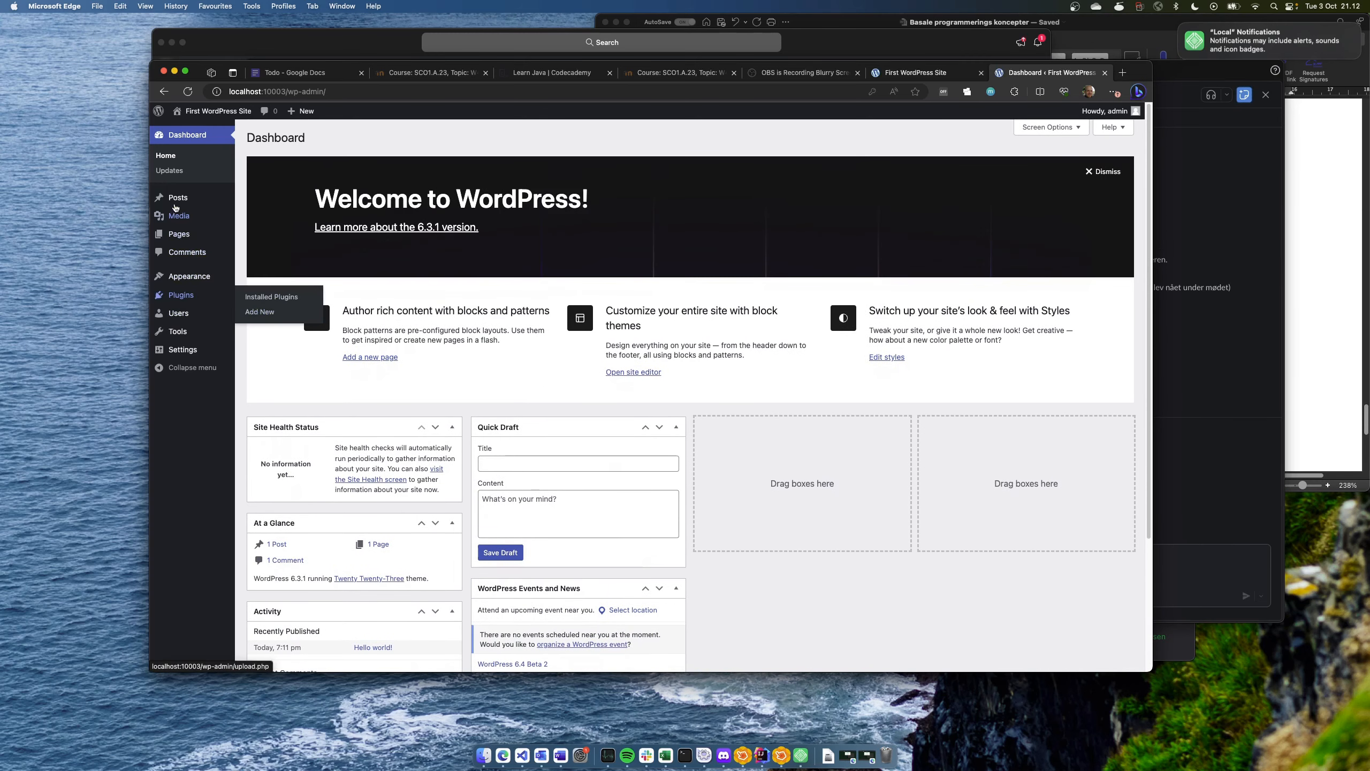
pyautogui.moveTo(180, 351)
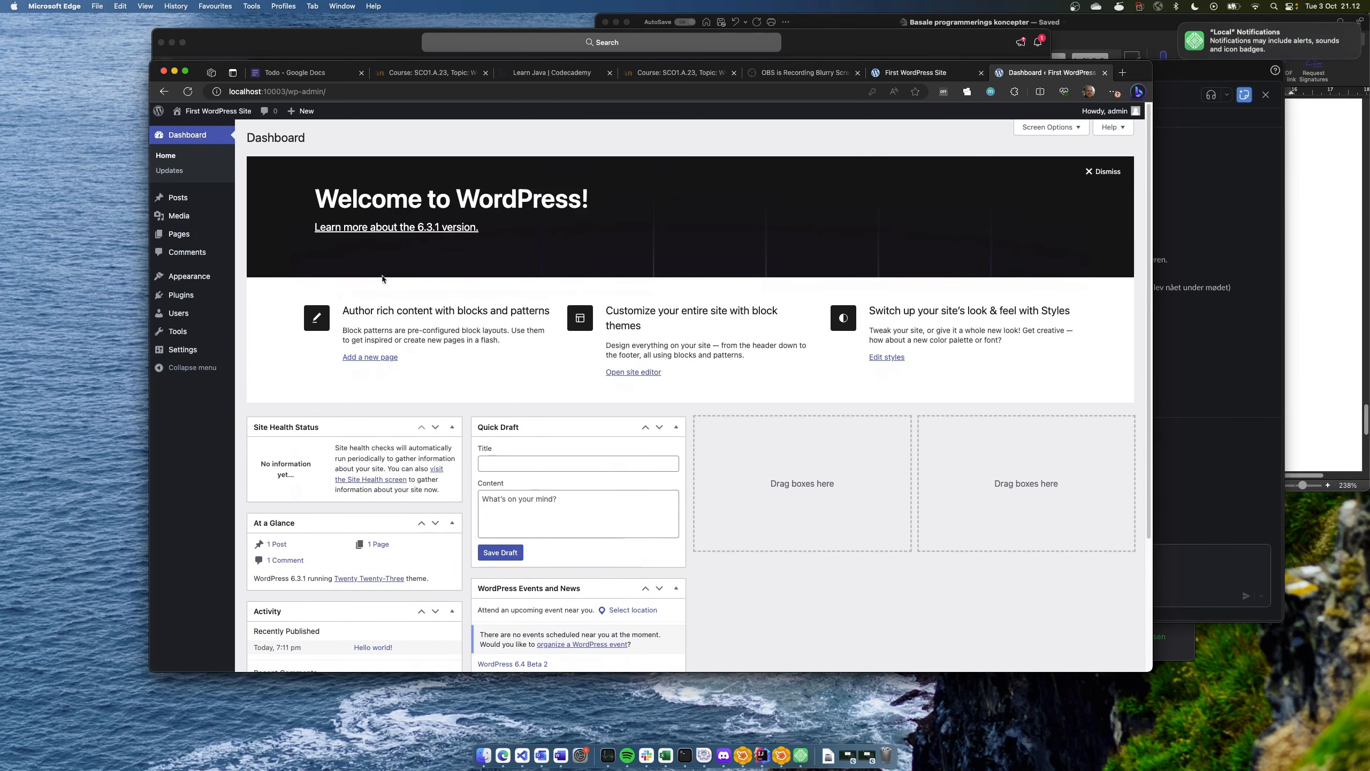
# Remove port 10003 from the address and load localhost/wp-admin, getting a 404
pyautogui.click(288, 93)
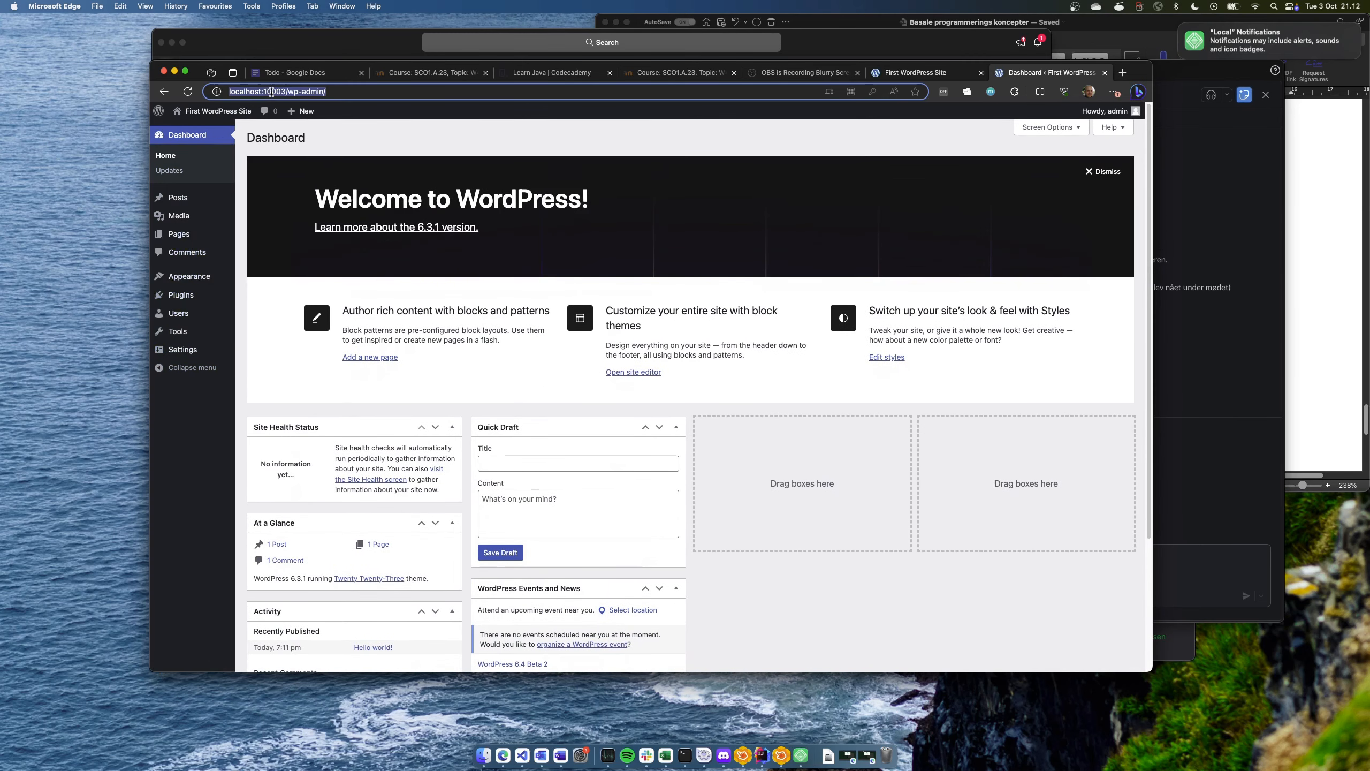
pyautogui.doubleClick(276, 91)
pyautogui.click(276, 92)
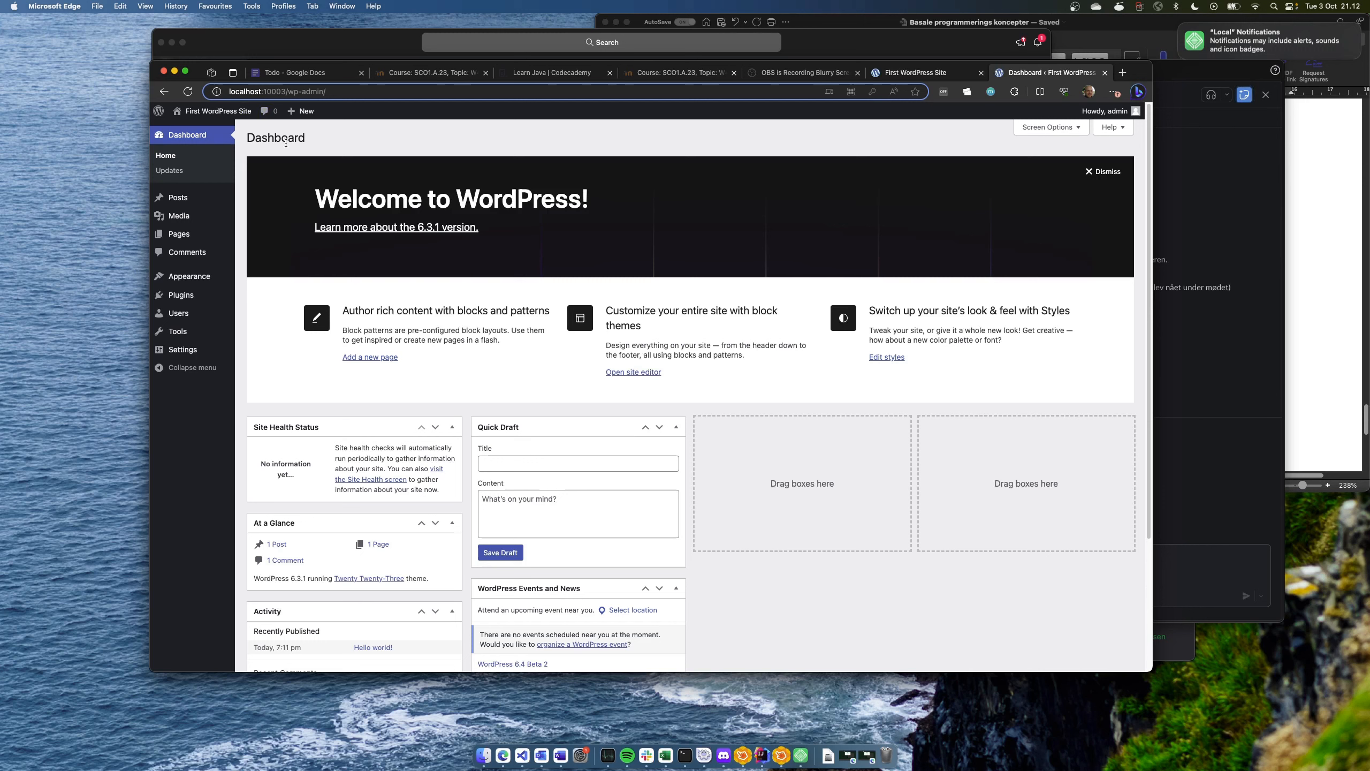
pyautogui.press('Delete')
pyautogui.press('BackSpace')
pyautogui.press('BackSpace')
pyautogui.press('BackSpace')
pyautogui.press('BackSpace')
pyautogui.press('BackSpace')
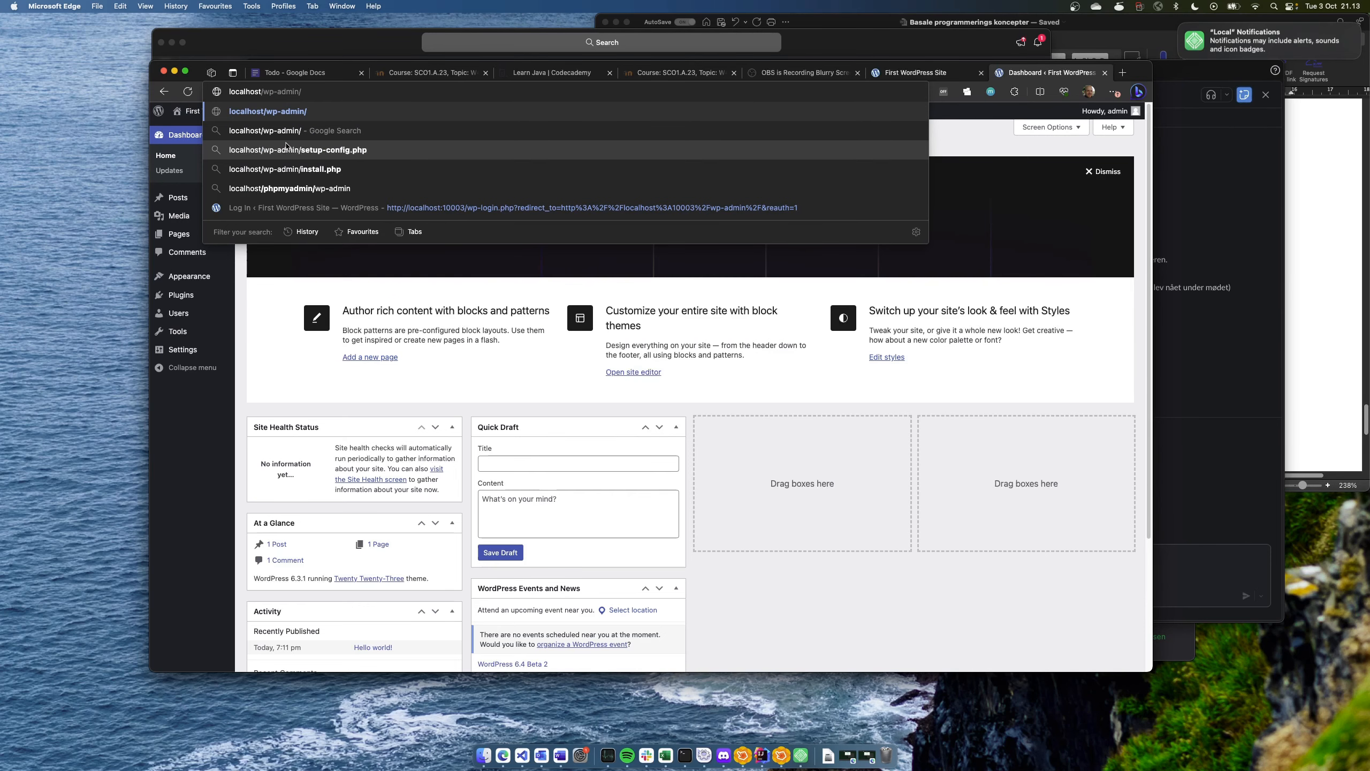
pyautogui.press('Return')
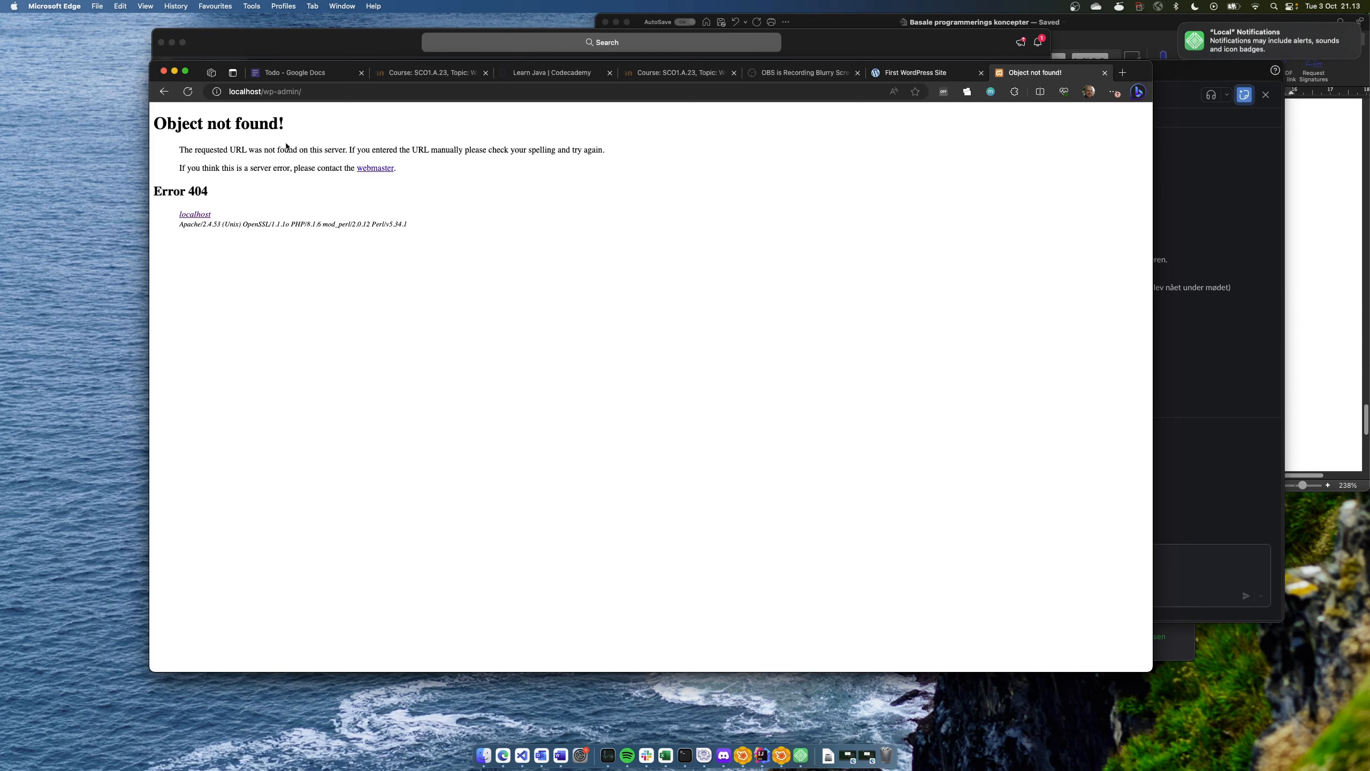
# Restore ':10003' to reload the dashboard, then return to the Local app's desktop
pyautogui.click(263, 91)
pyautogui.click(263, 92)
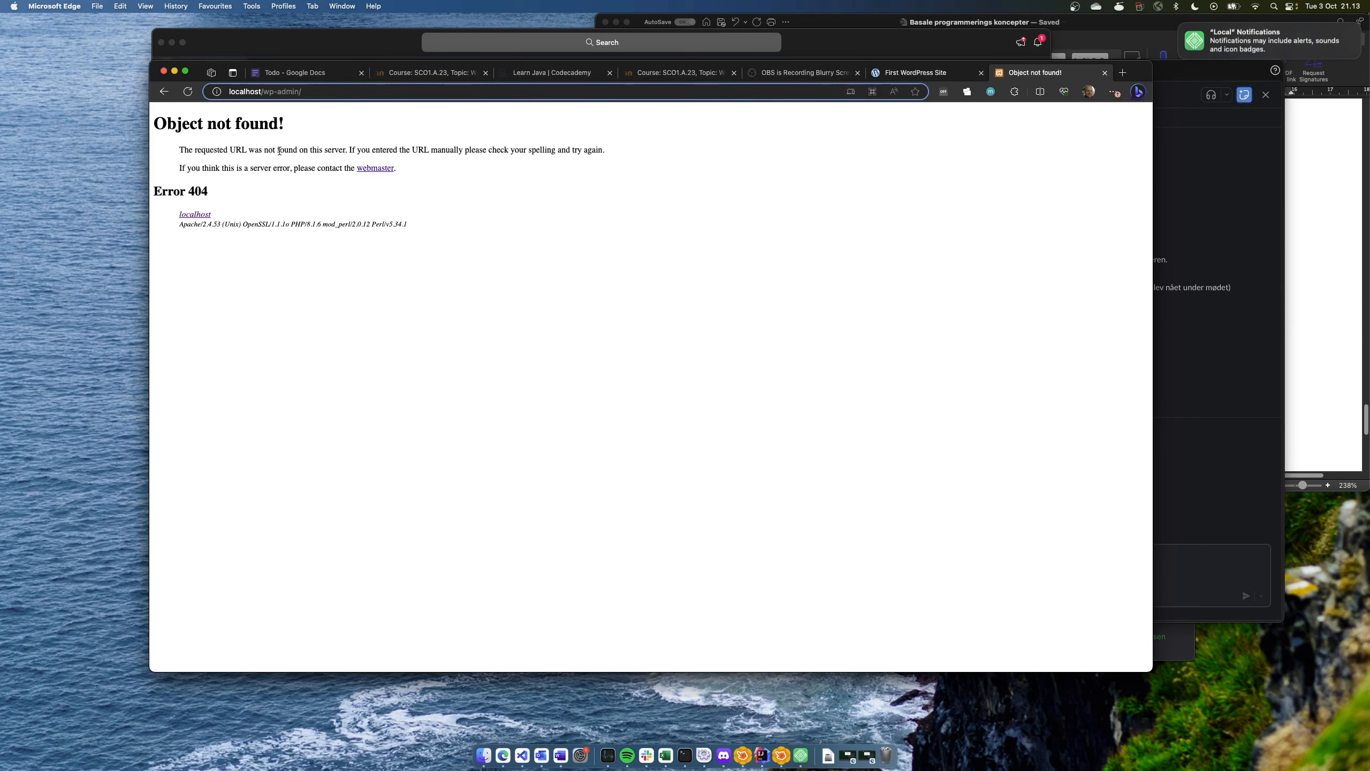
pyautogui.write(':10003')
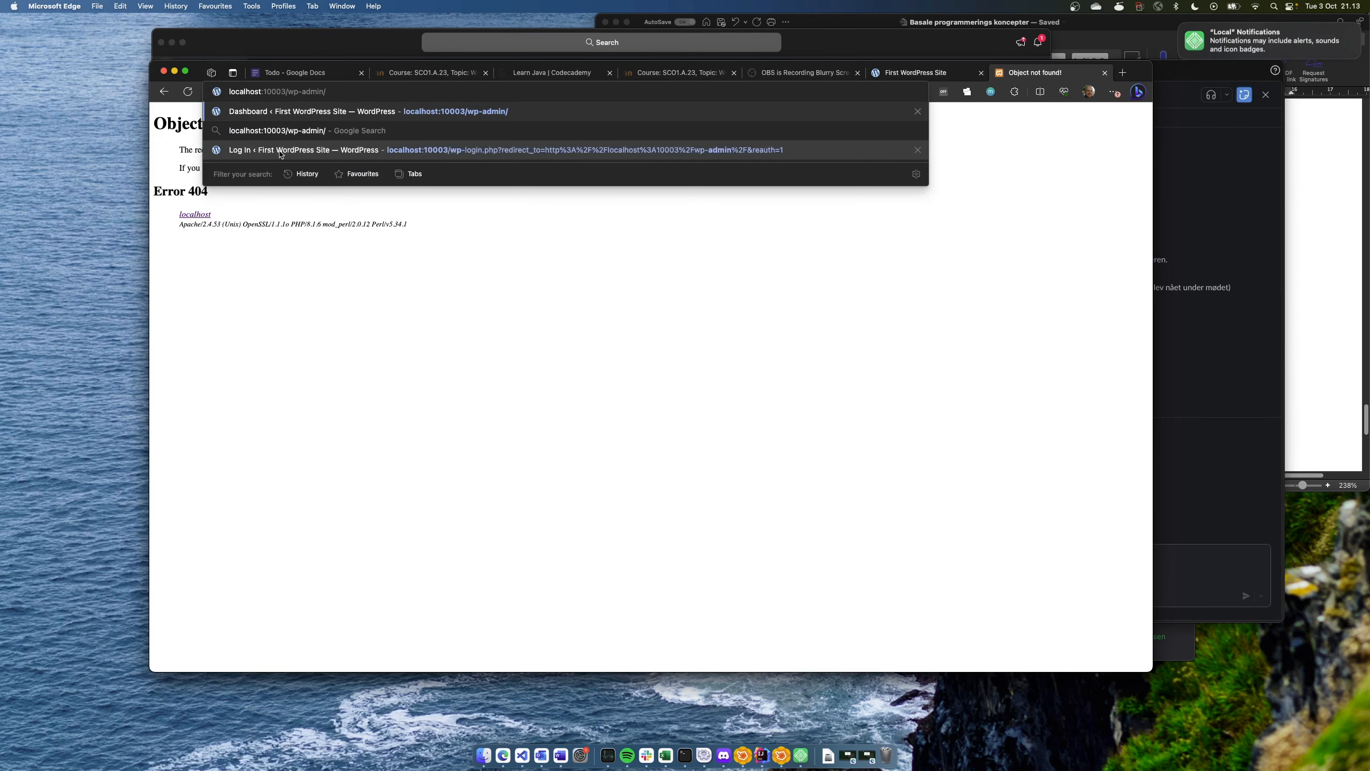
pyautogui.press('Return')
pyautogui.hotkey('ctrl', 'Right')
pyautogui.click(890, 230)
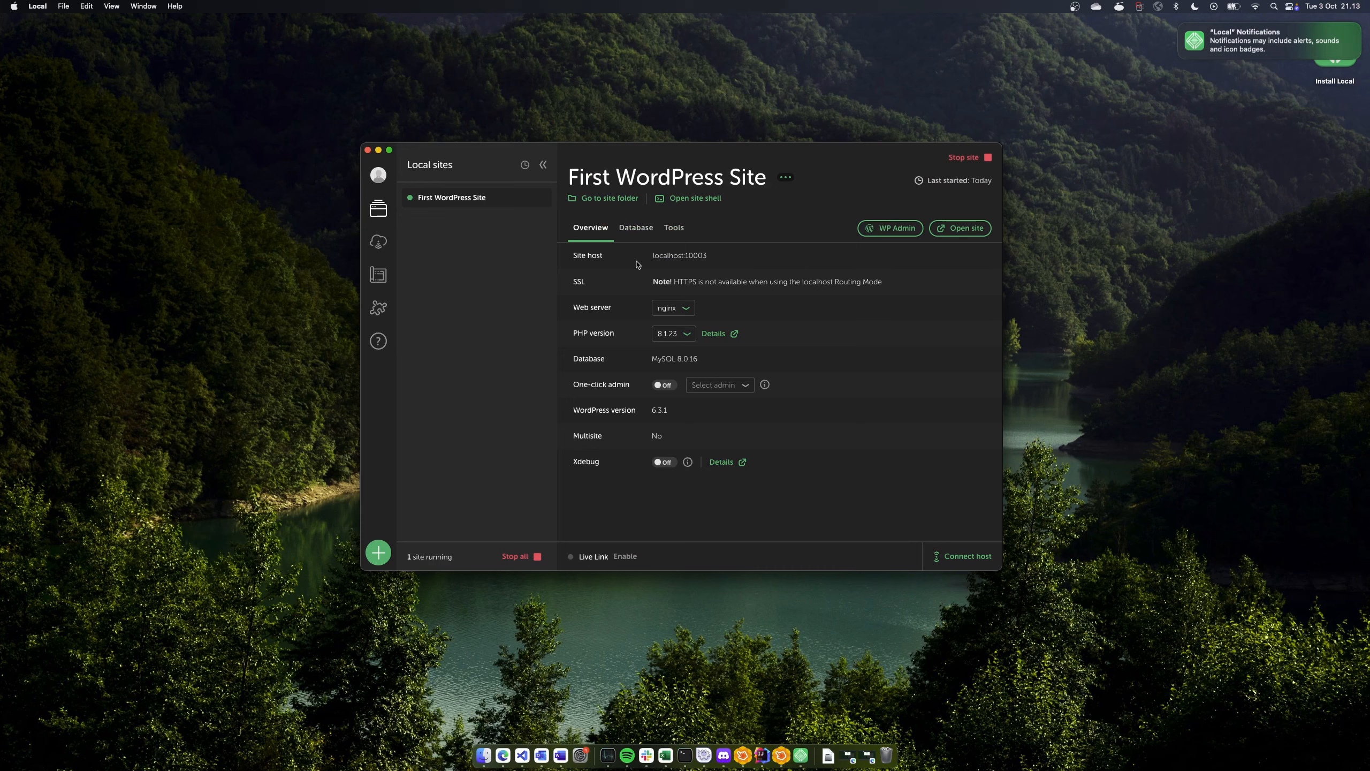
pyautogui.hotkey('ctrl', 'Left')
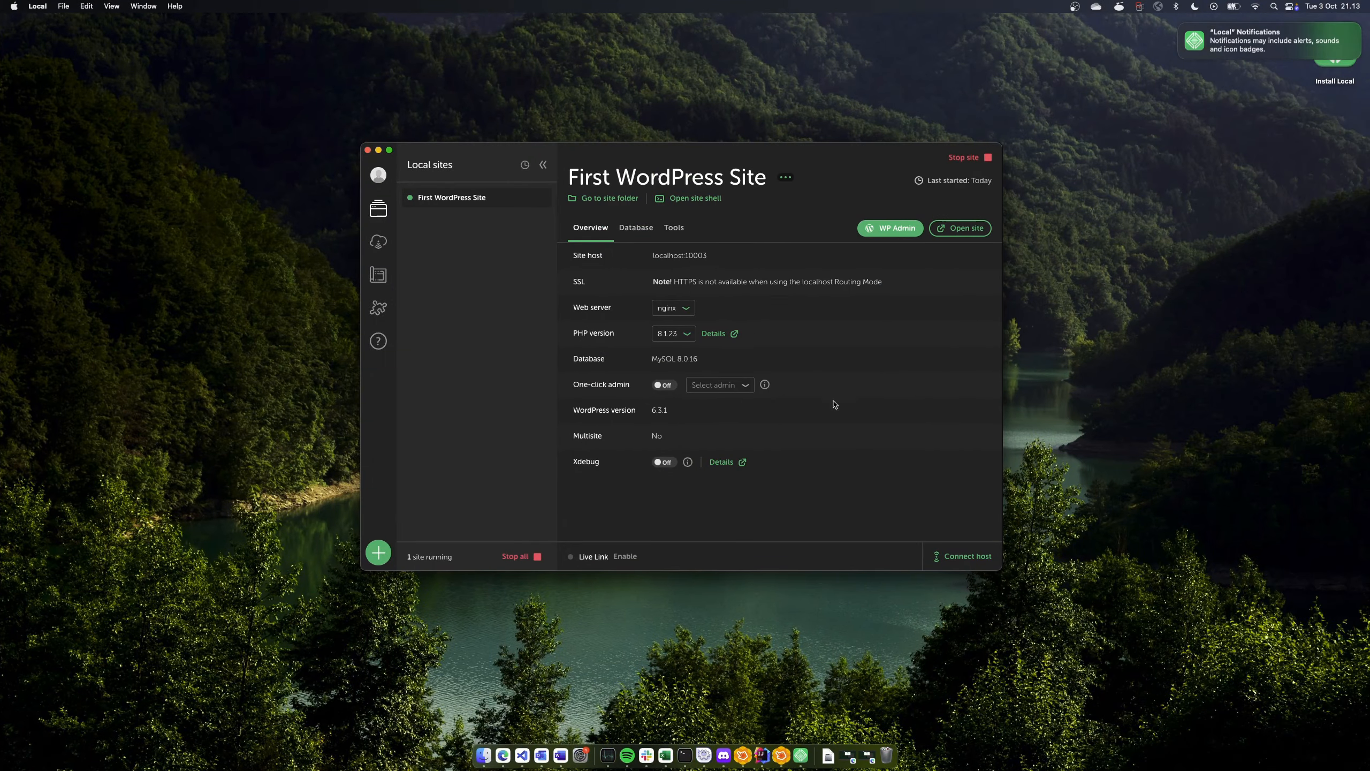